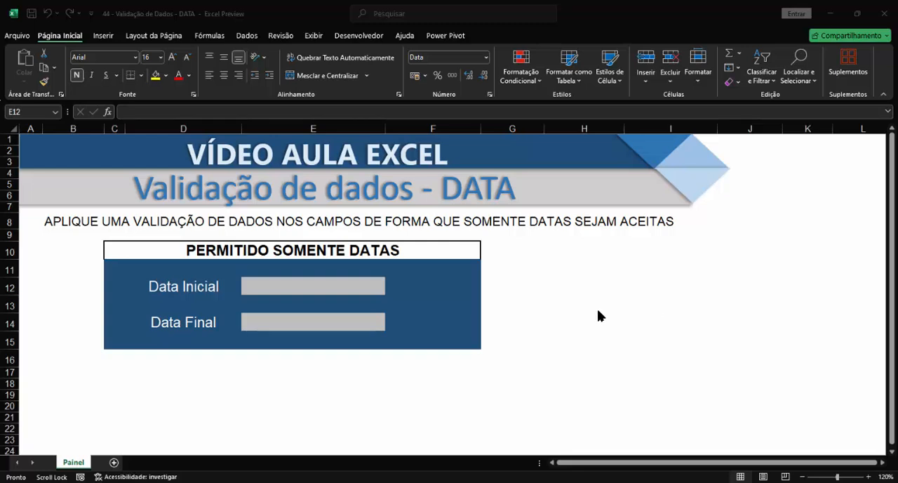
click(304, 284)
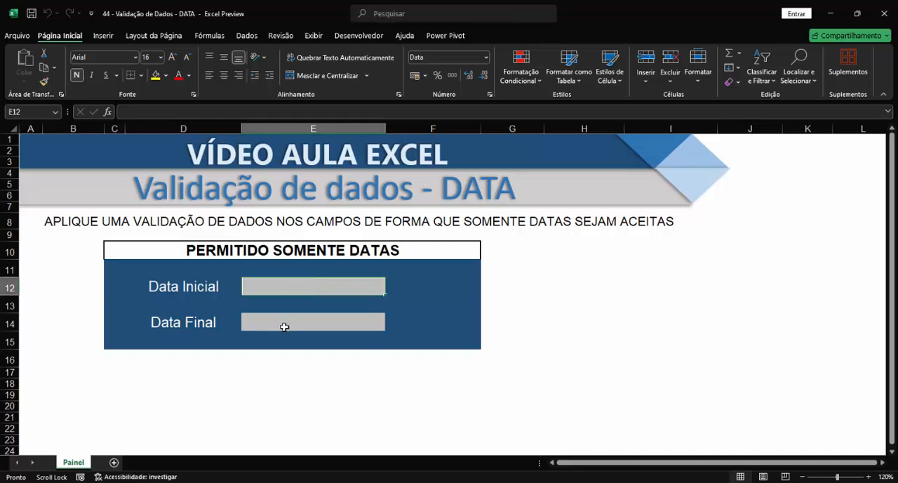
click(283, 323)
click(285, 288)
click(285, 324)
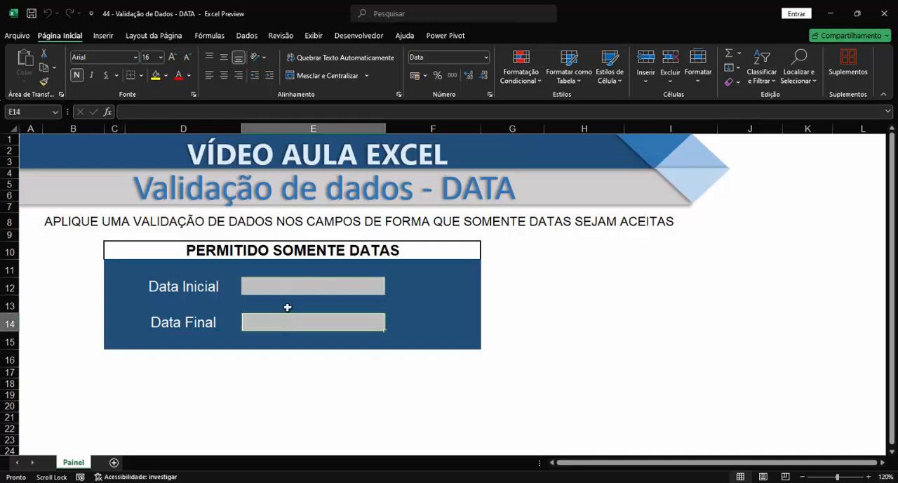
- Enter the non-date test values ghfhgf in the Data Inicial field and 5646546 in the Data Final field
click(295, 287)
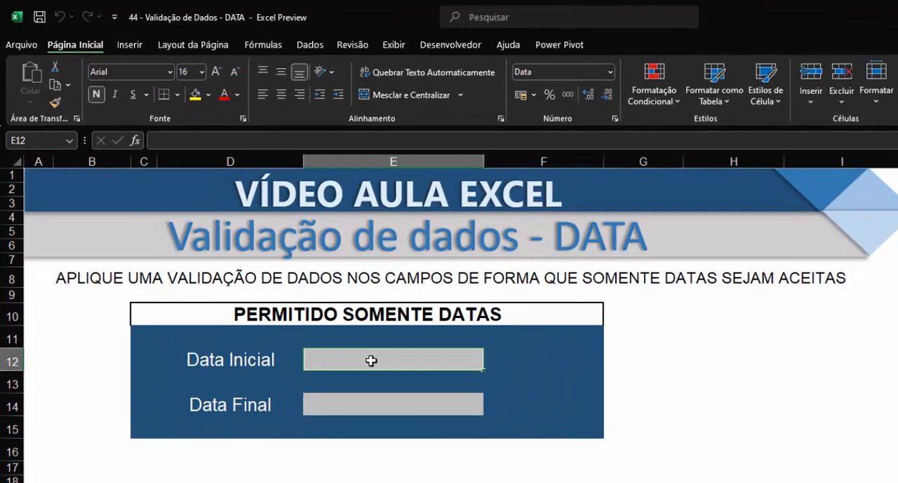
text(ghfhgf)
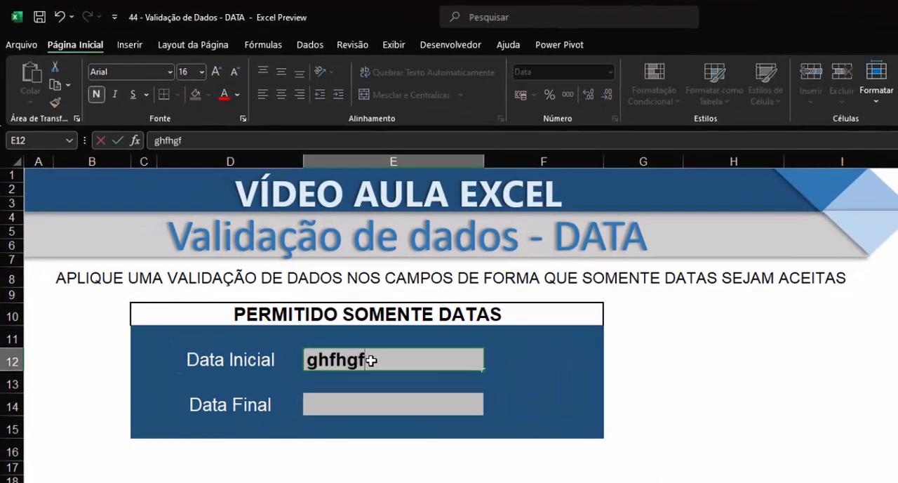
click(352, 406)
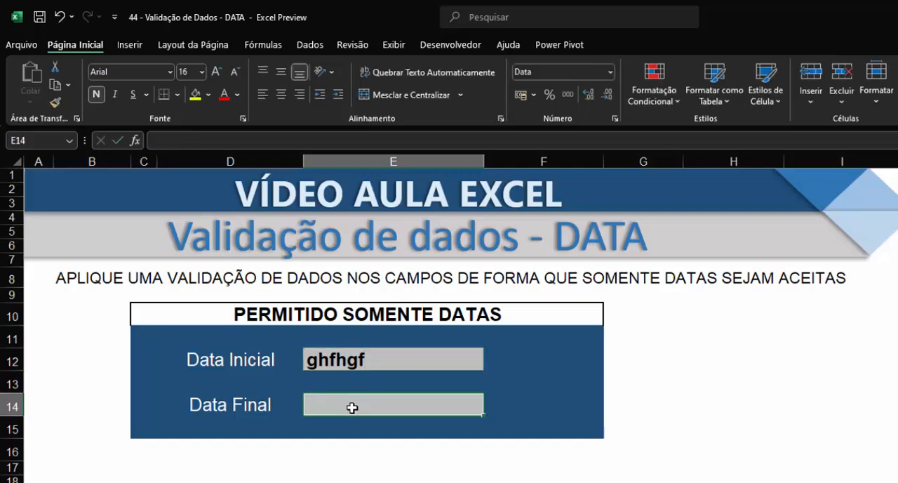
text(5646546)
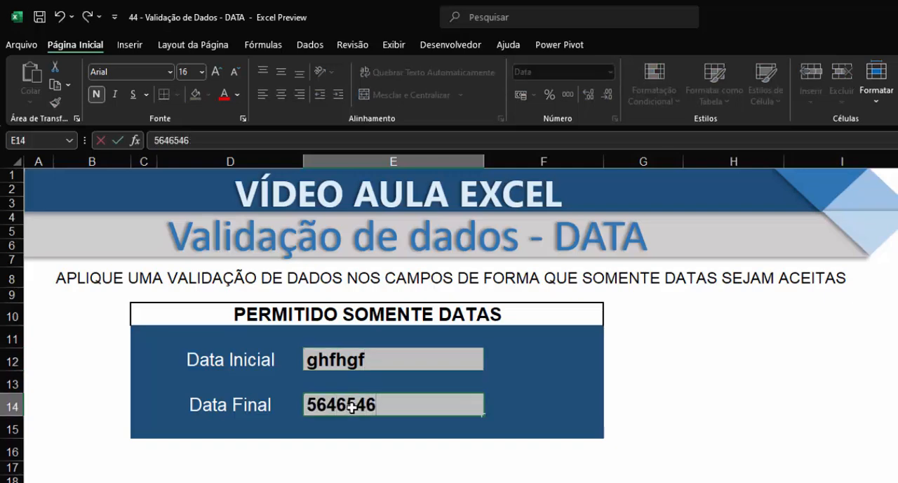
key(Return)
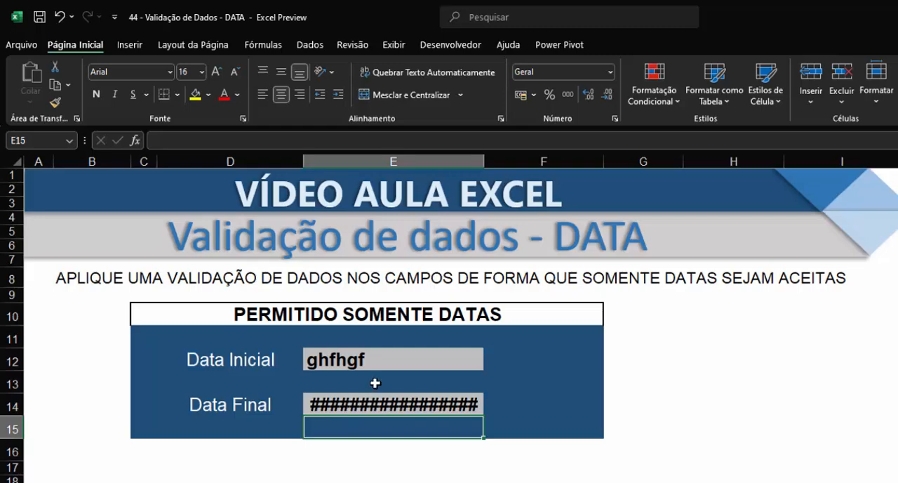
- Clear the test entries from the Data Inicial and Data Final fields
click(380, 360)
click(361, 402)
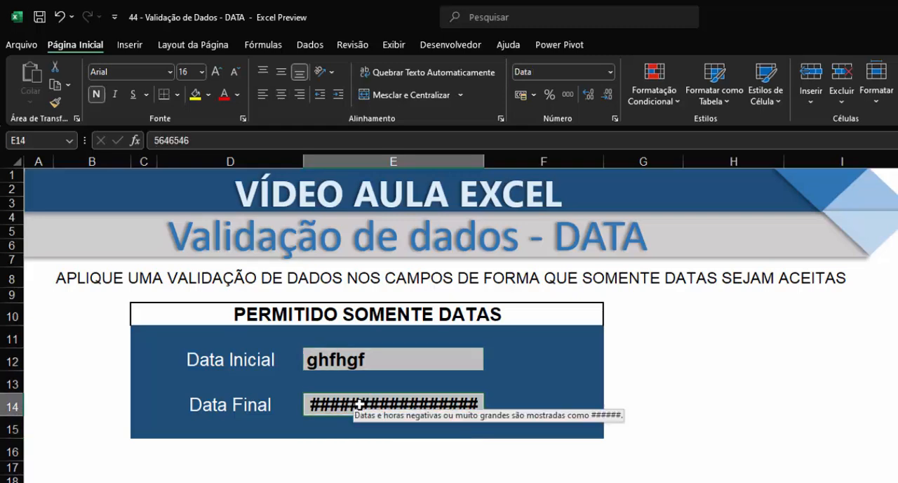
click(363, 360)
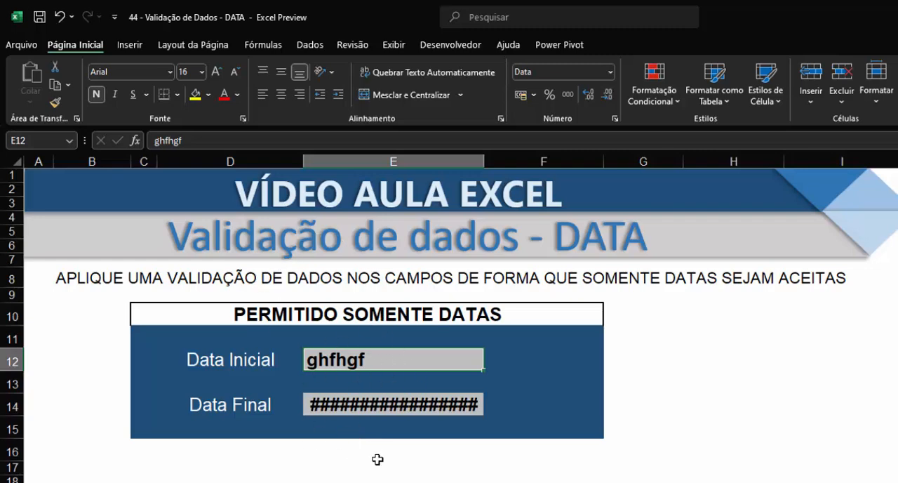
click(372, 364)
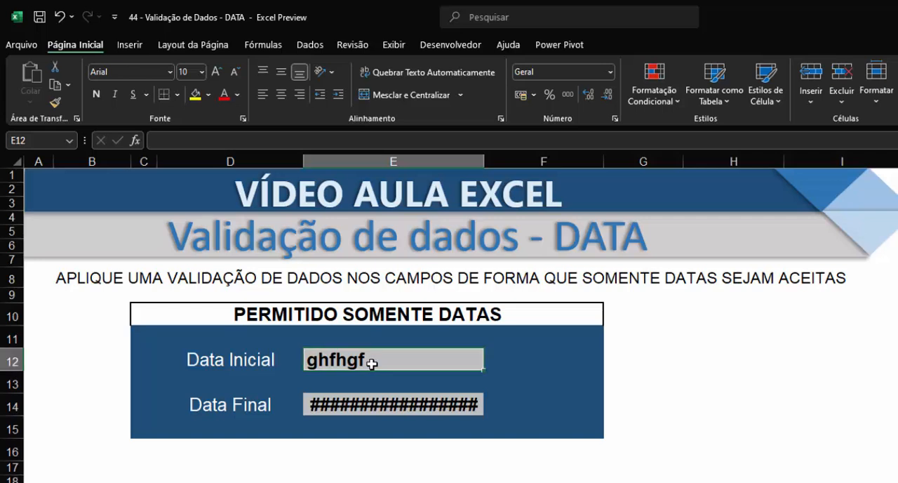
key(Delete)
click(371, 407)
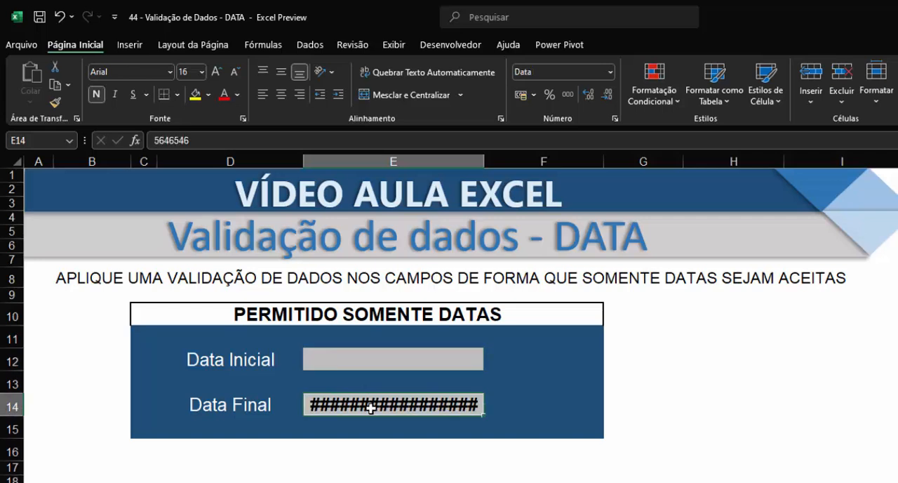
key(Delete)
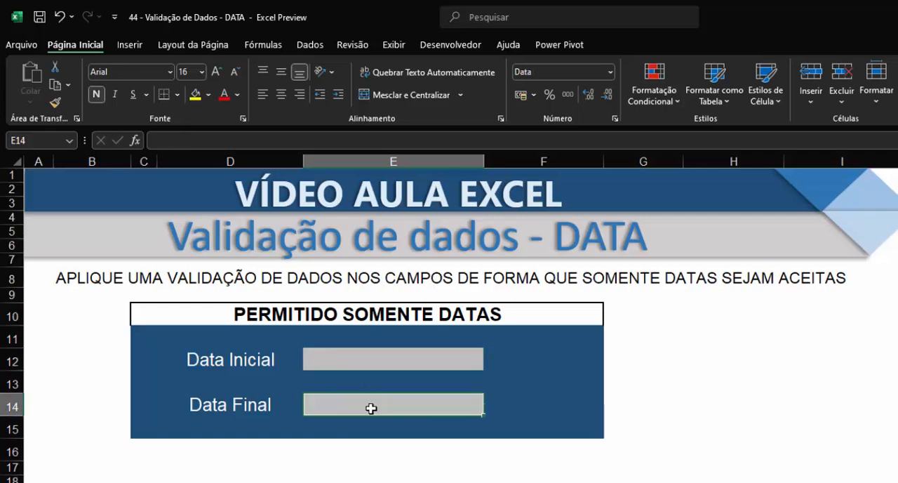
- Open data validation for the Data Inicial cell E12 and set the allowed type to Data
click(381, 361)
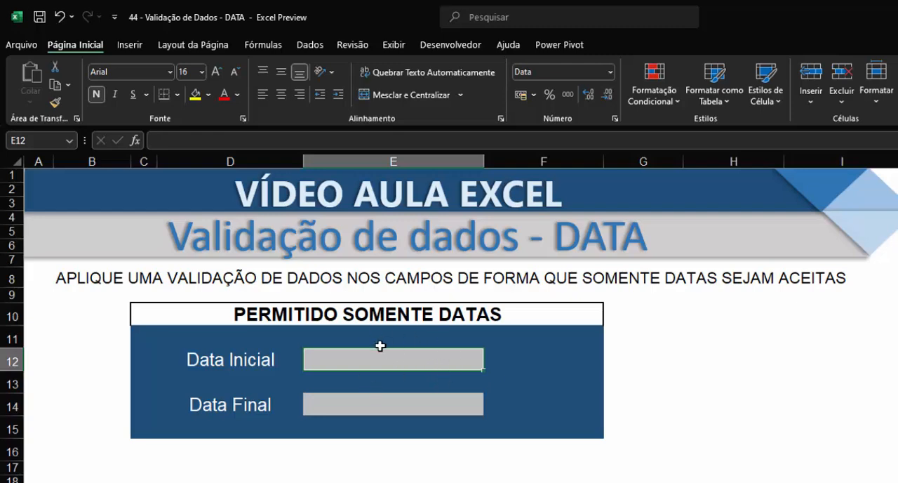
click(306, 45)
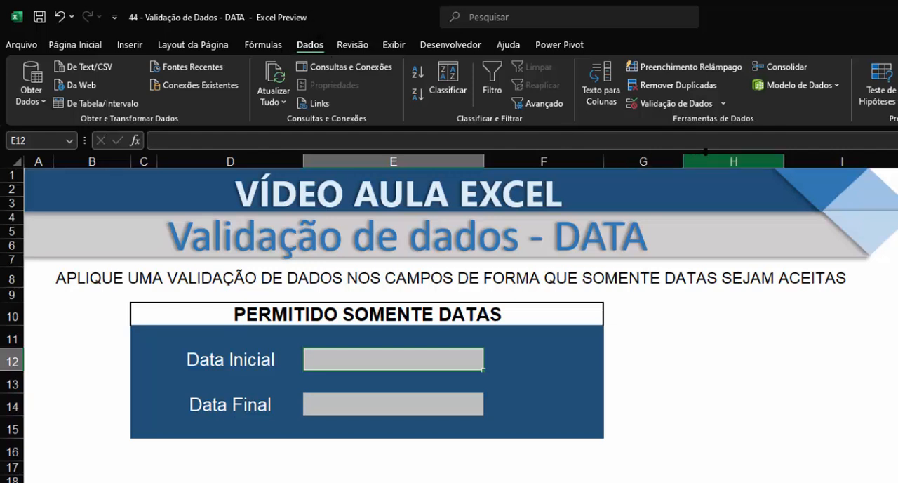
click(684, 105)
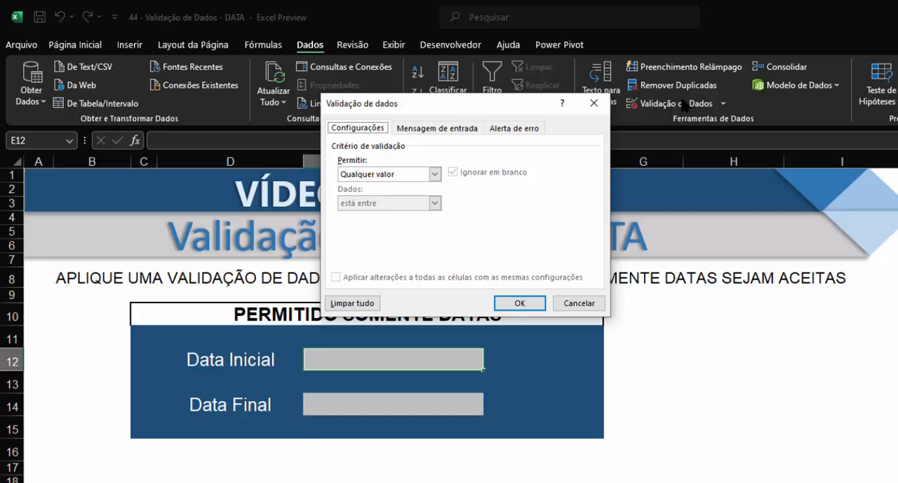
click(433, 172)
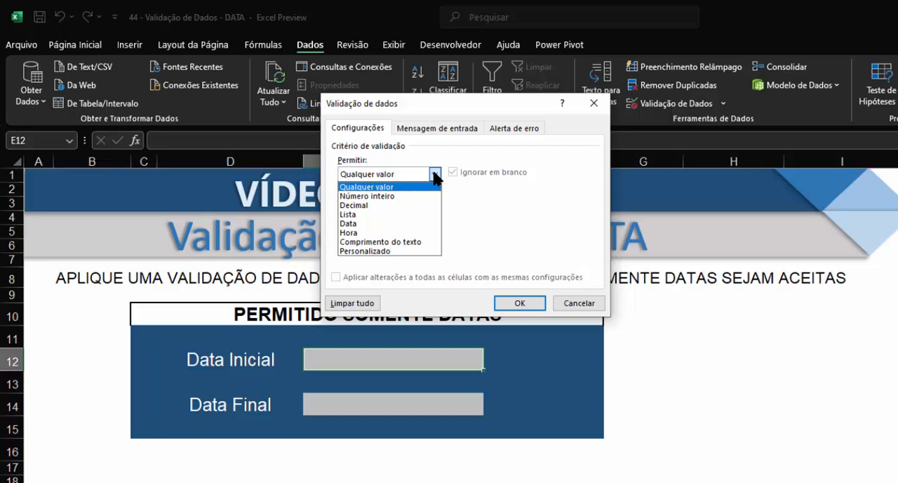
click(365, 224)
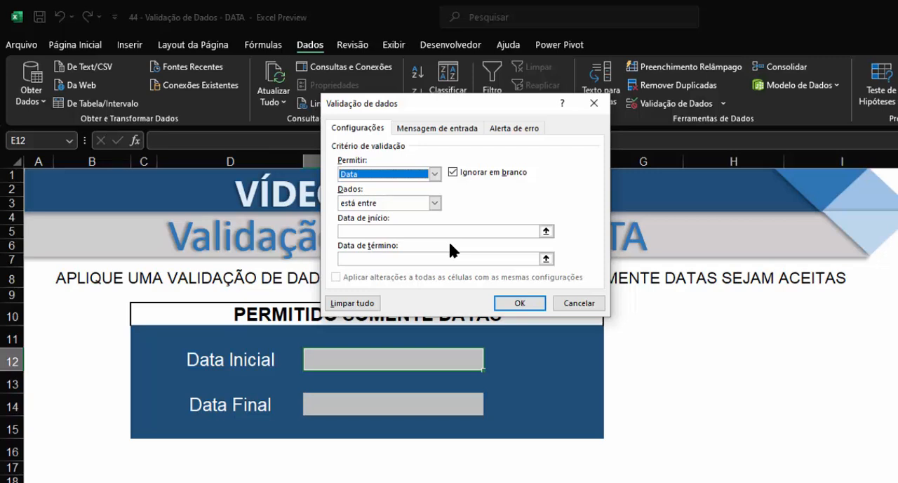
- Set the validation condition to "é igual a" with the date formula =HOJE() and apply the rule
click(435, 203)
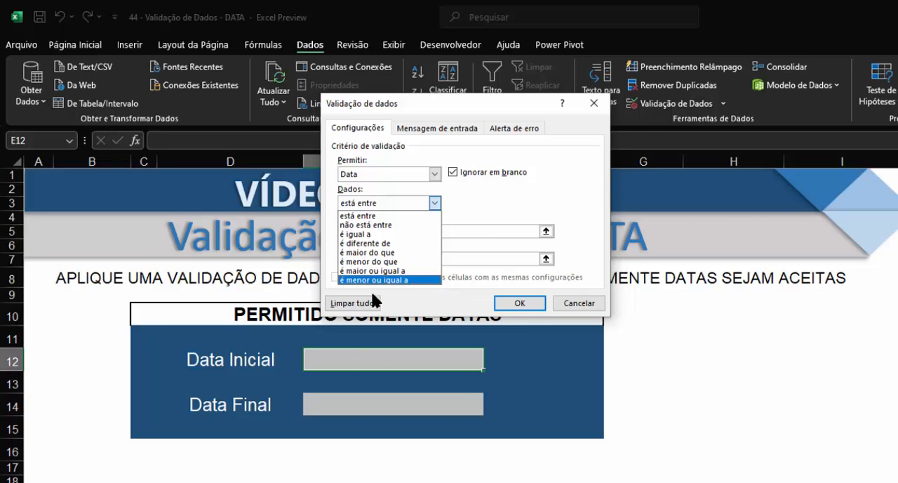
click(364, 241)
click(385, 231)
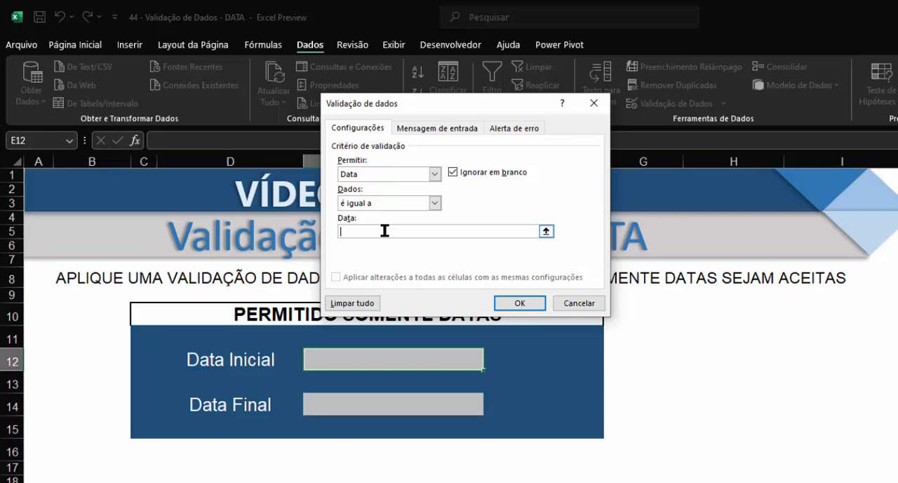
text(=h)
key(BackSpace)
text(HOJE())
click(523, 303)
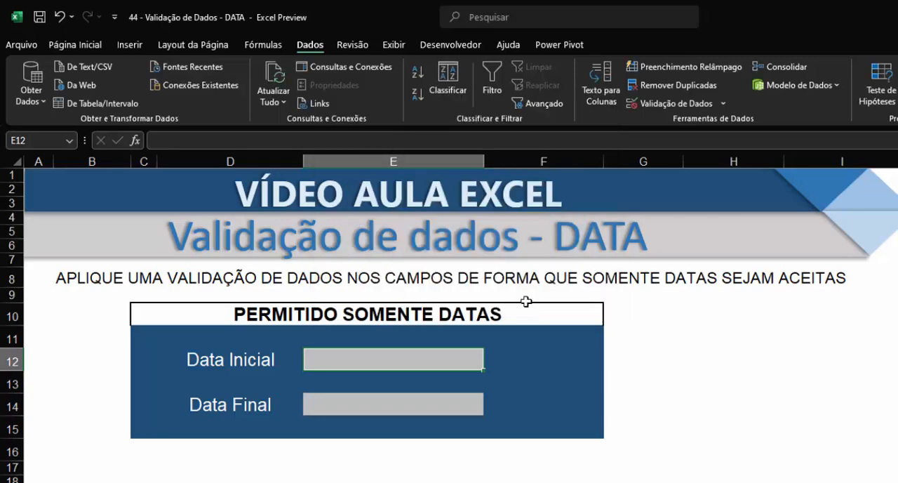
- Enter 05/11/2024 in the Data Inicial field
click(769, 411)
click(412, 360)
text(05/11/2024)
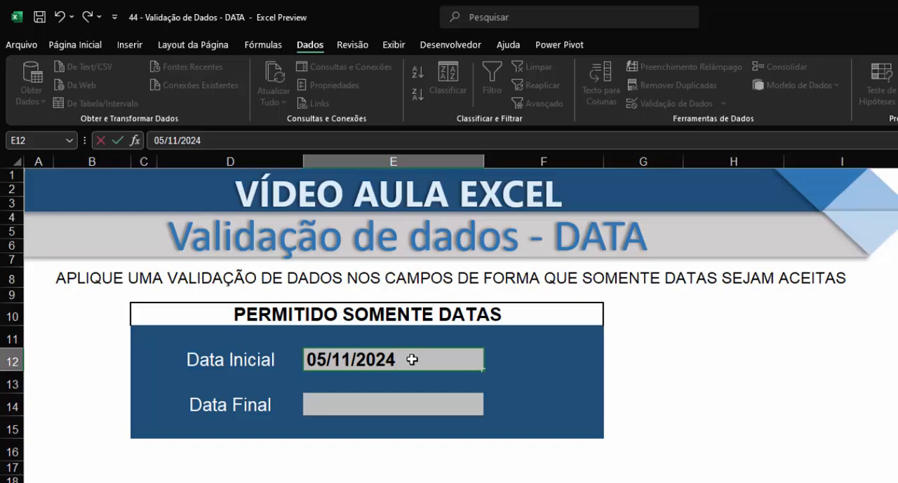
key(Return)
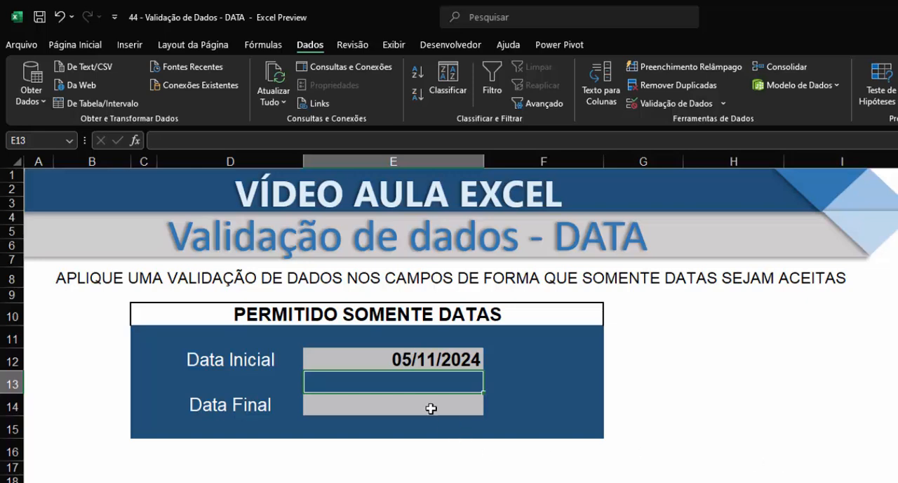
- Try to change the Data Inicial date to 04/11/2024 to test the rule with an earlier day, and cancel the entry
click(397, 358)
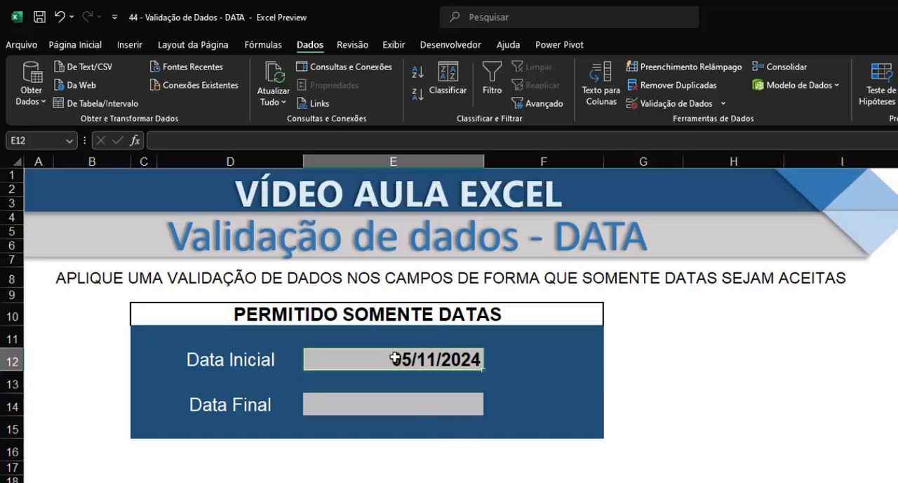
click(186, 140)
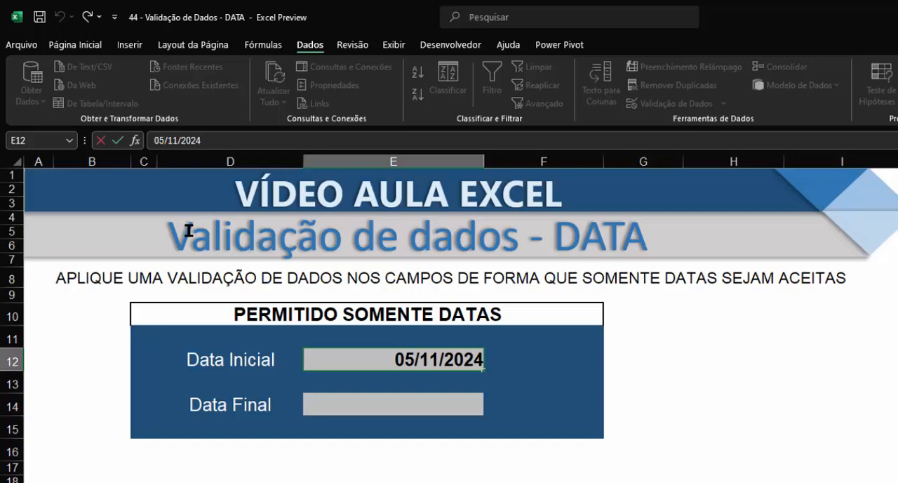
key(BackSpace)
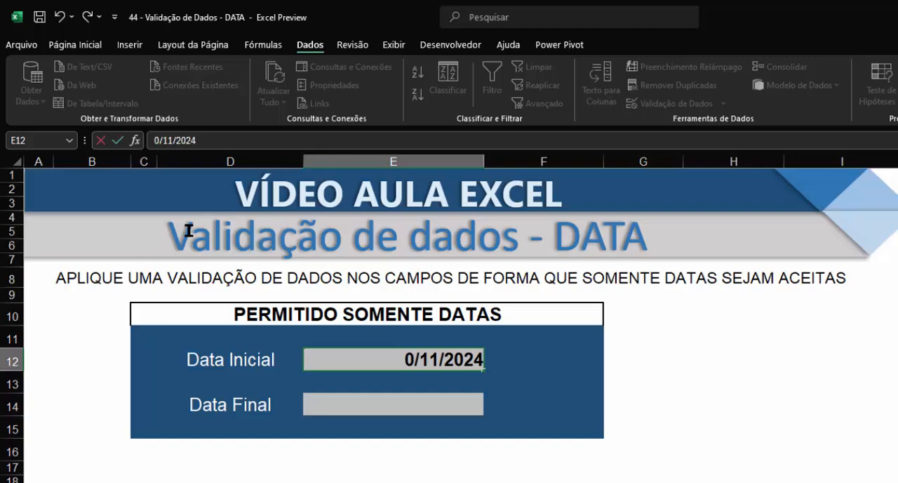
text(4)
key(Return)
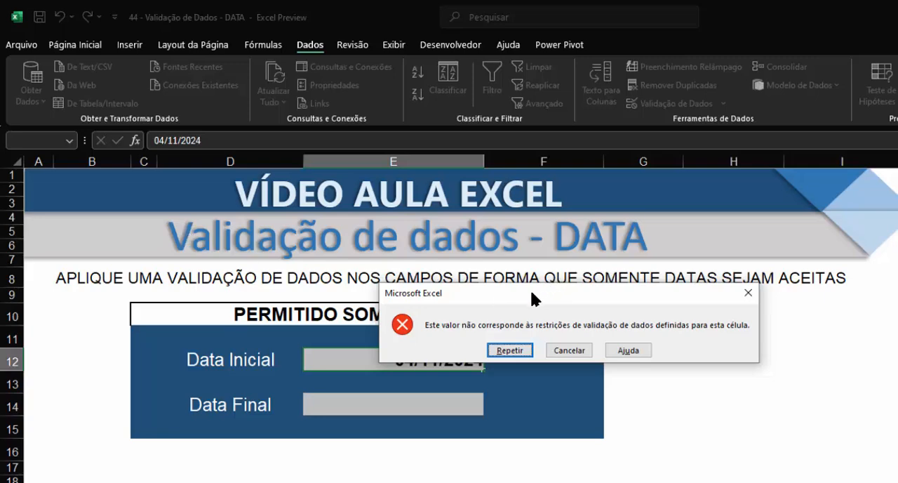
drag(534, 293, 577, 257)
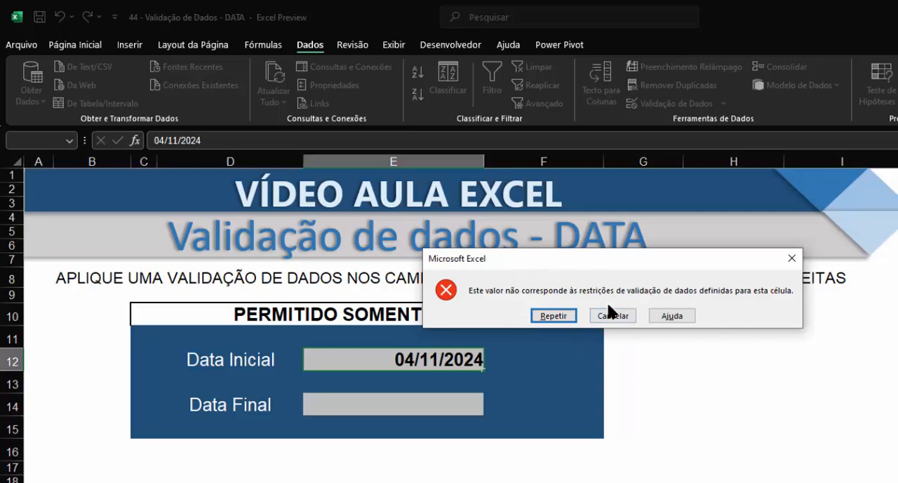
click(597, 316)
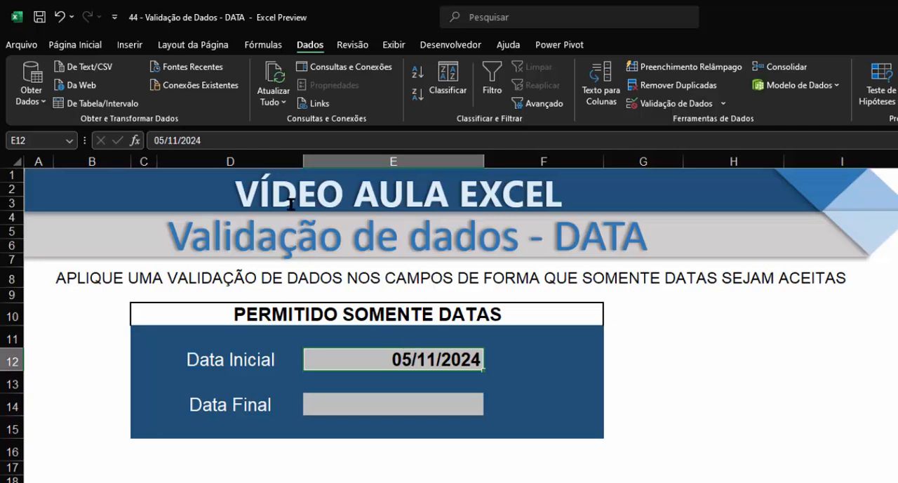
- Try to change the Data Inicial date to 08/11/2024 to test the rule with a future day, and cancel the entry
click(163, 141)
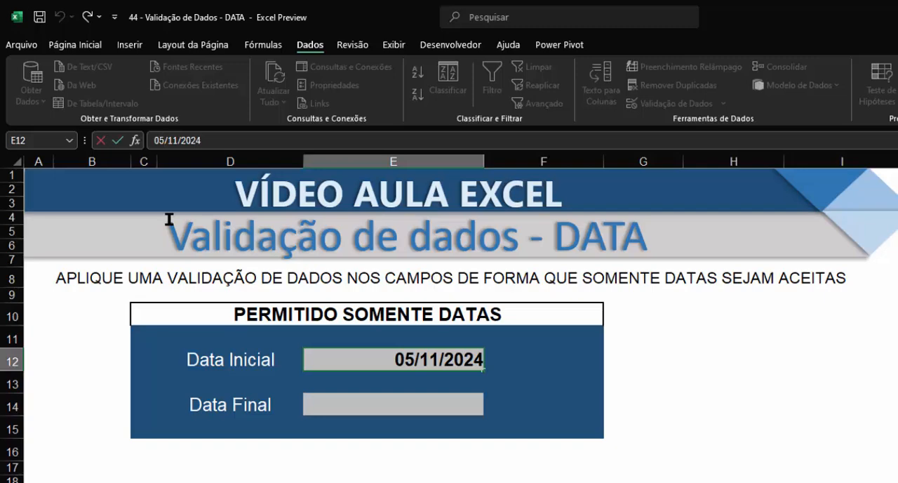
key(BackSpace)
text(8)
key(Return)
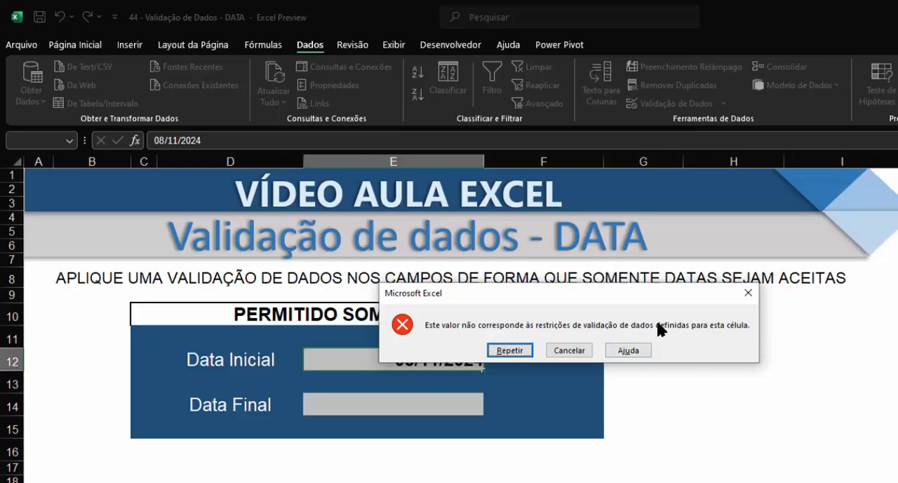
click(575, 350)
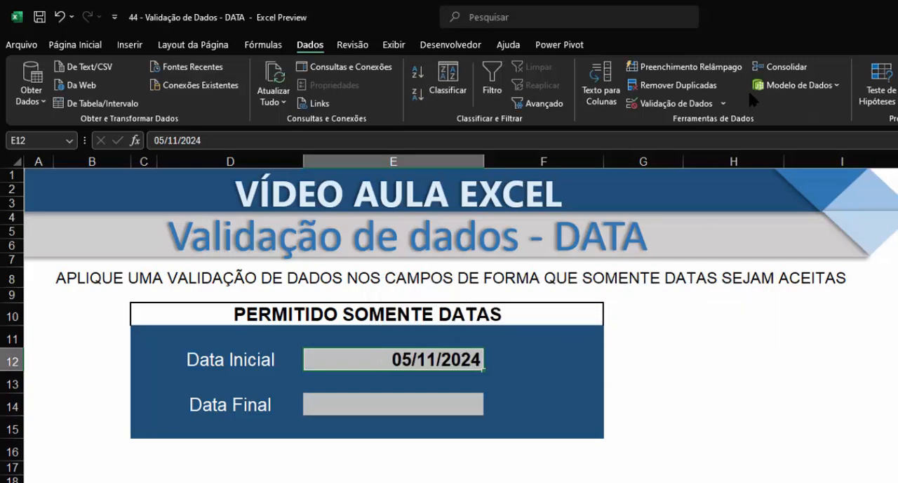
- Reopen the data validation of the Data Inicial cell and set the error alert title to "ATENÇÃO!!!!"
click(695, 103)
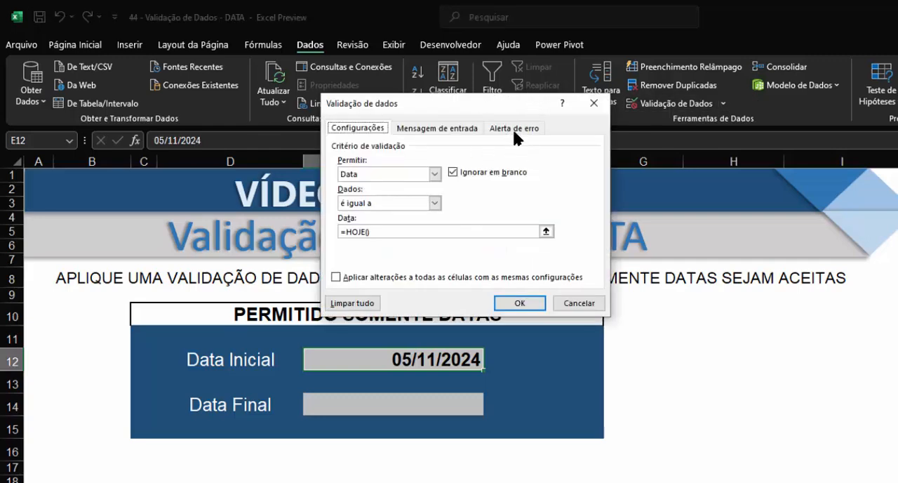
click(515, 130)
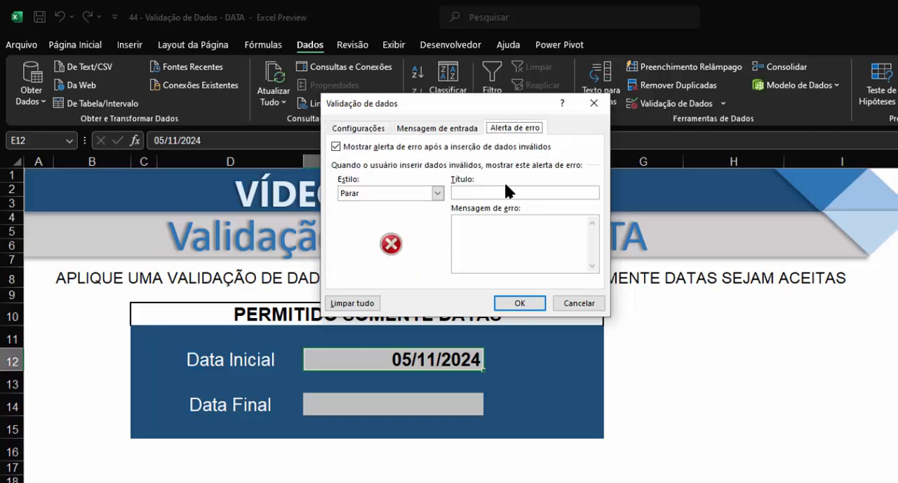
click(467, 193)
text(ATENÇÃO!!!!)
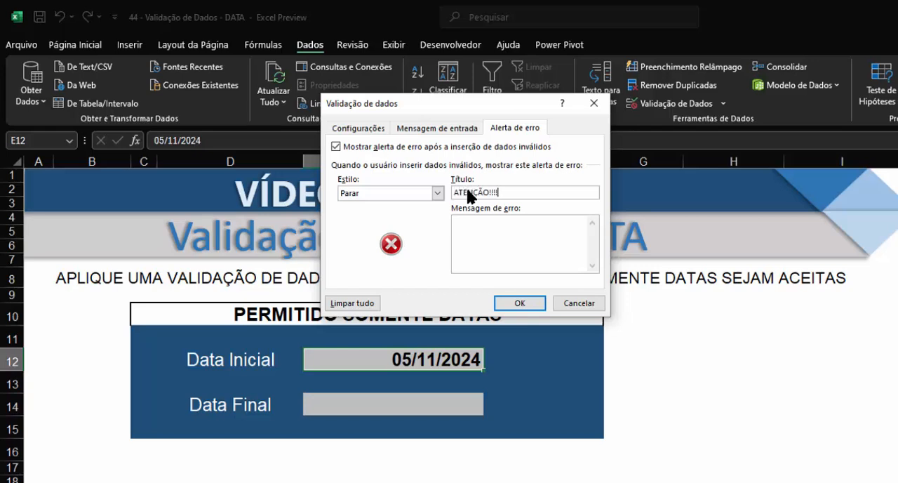
- Set the error alert message to "Permitido somente a data atual" and apply the validation changes
click(477, 240)
text(Permitido somente a data atual)
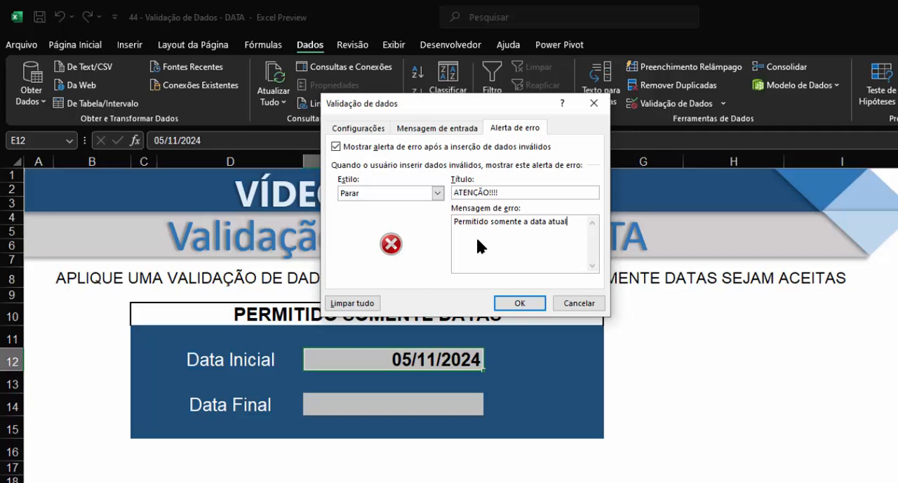
click(526, 302)
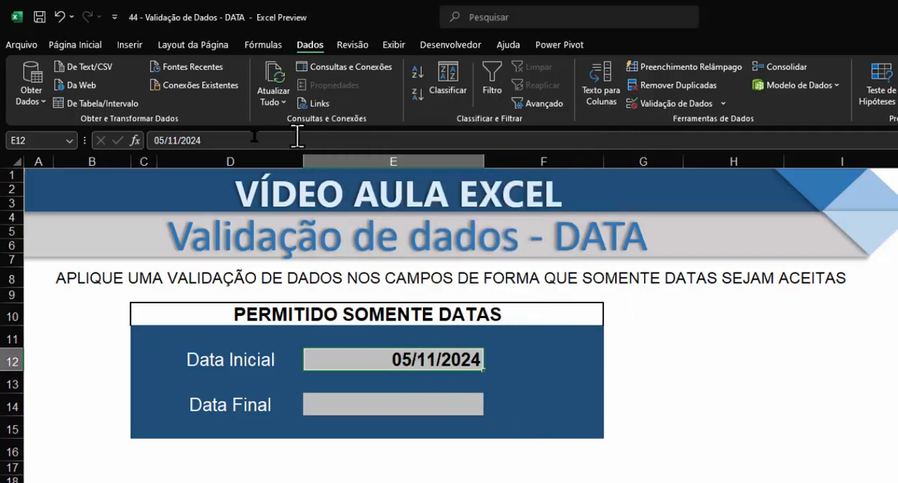
- Test the custom error alert by entering 06/11/2024 in the Data Inicial field, and choose to retry the entry
click(163, 140)
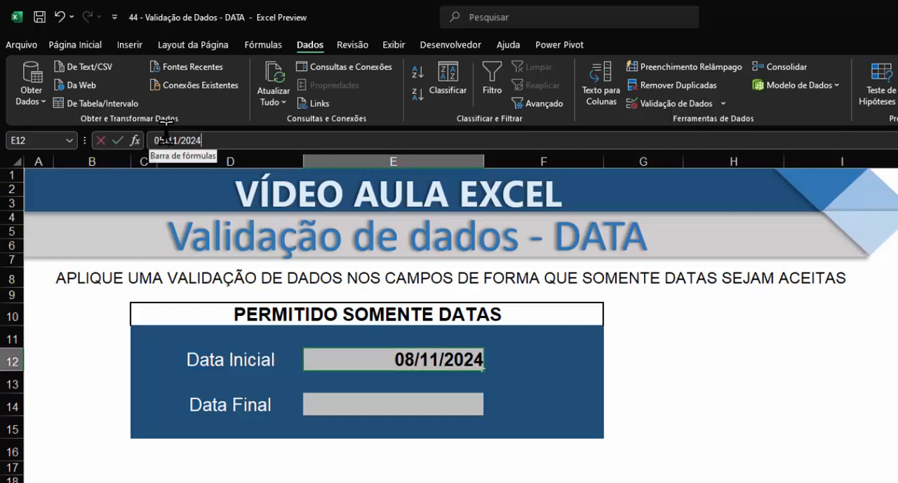
key(BackSpace)
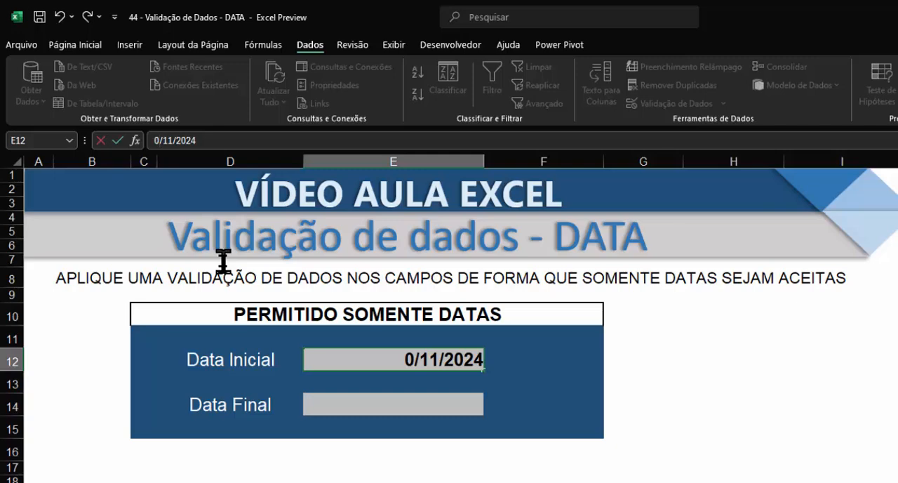
text(6)
key(Return)
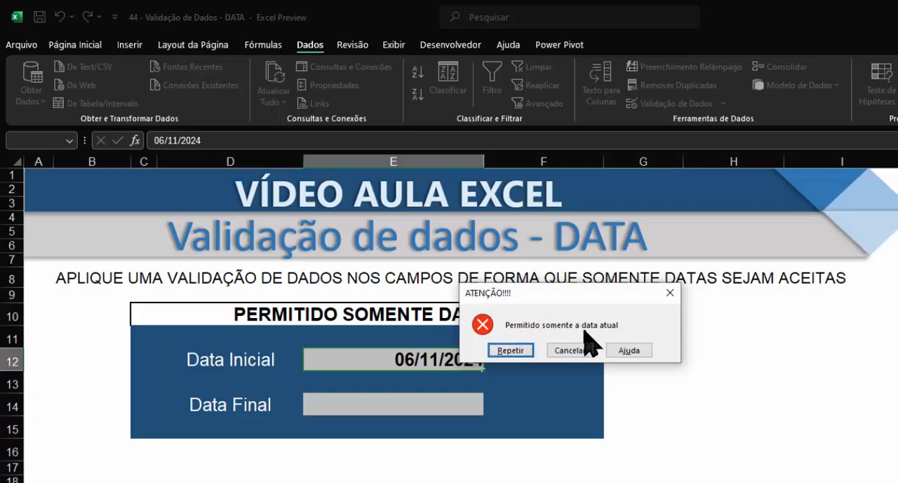
click(518, 350)
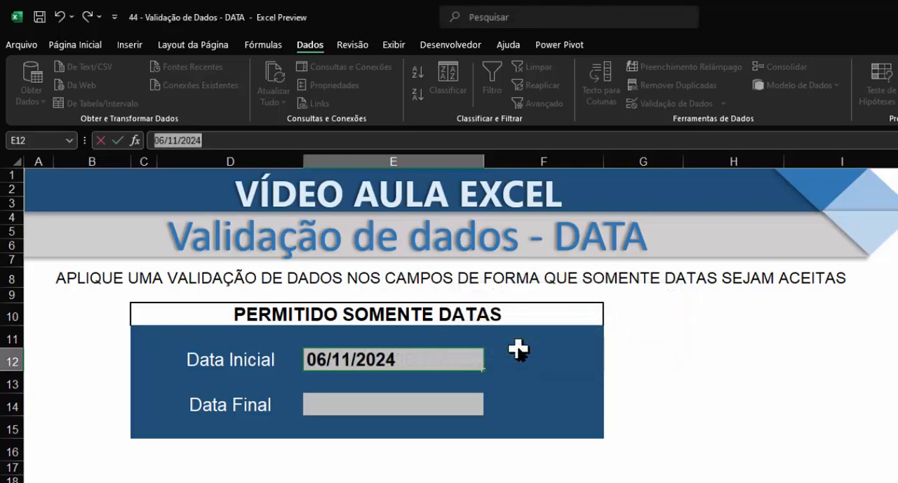